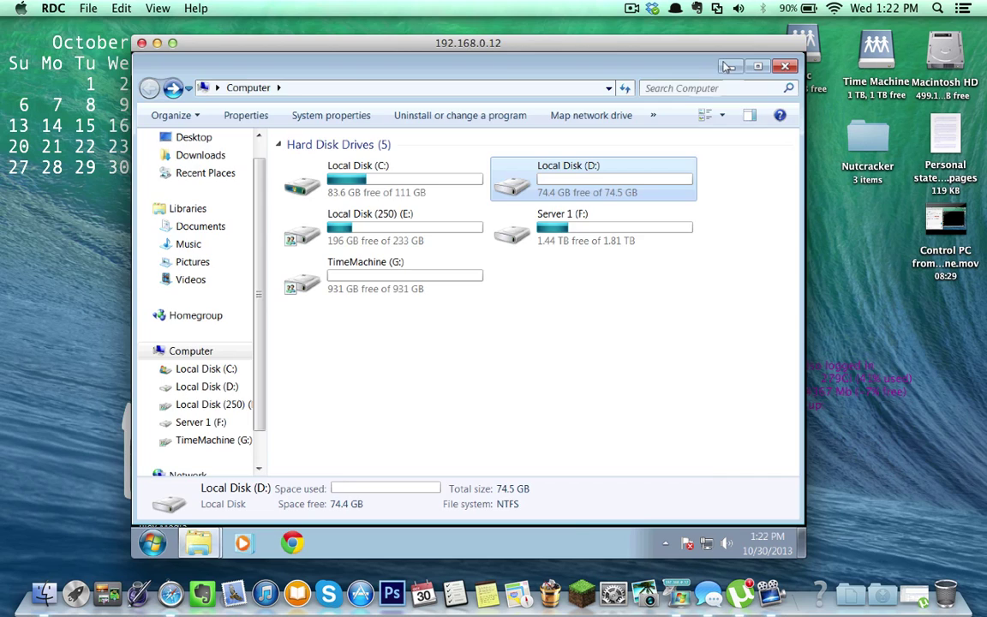
Step: Minimize the Computer Explorer window to reveal the remote Windows 7 desktop
left_click(727, 67)
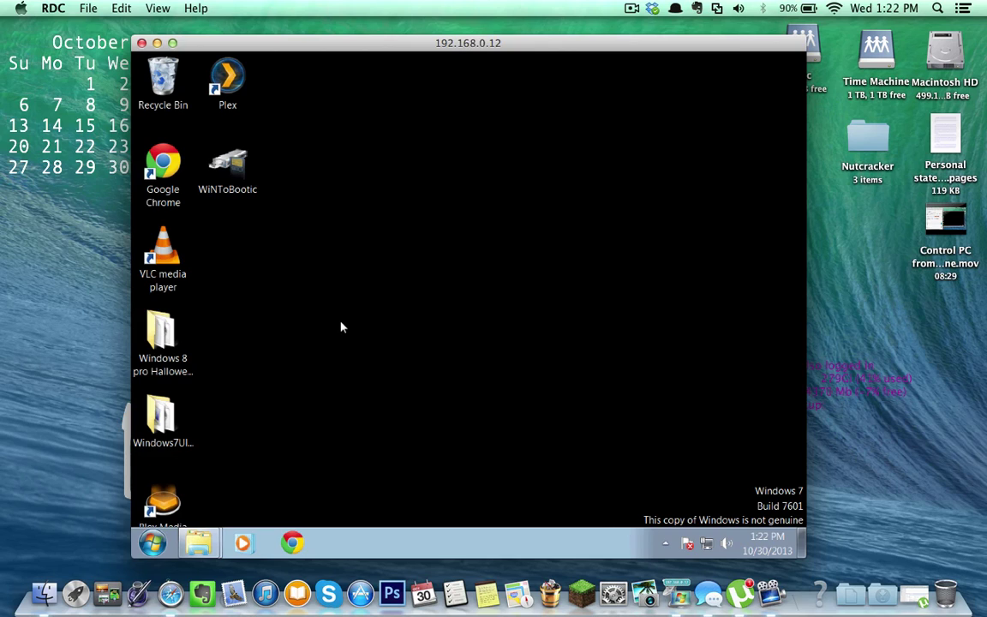
mouse_move(197, 553)
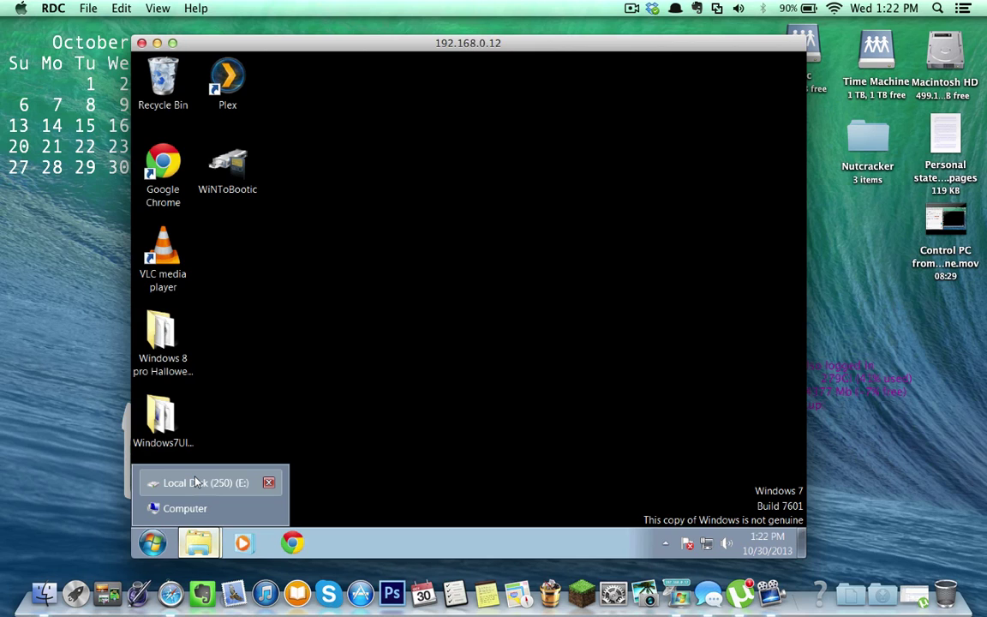
Step: Restore the Local Disk (250) (E:) window, go back to Computer's drive list, and shift the remote window up-left
left_click(195, 483)
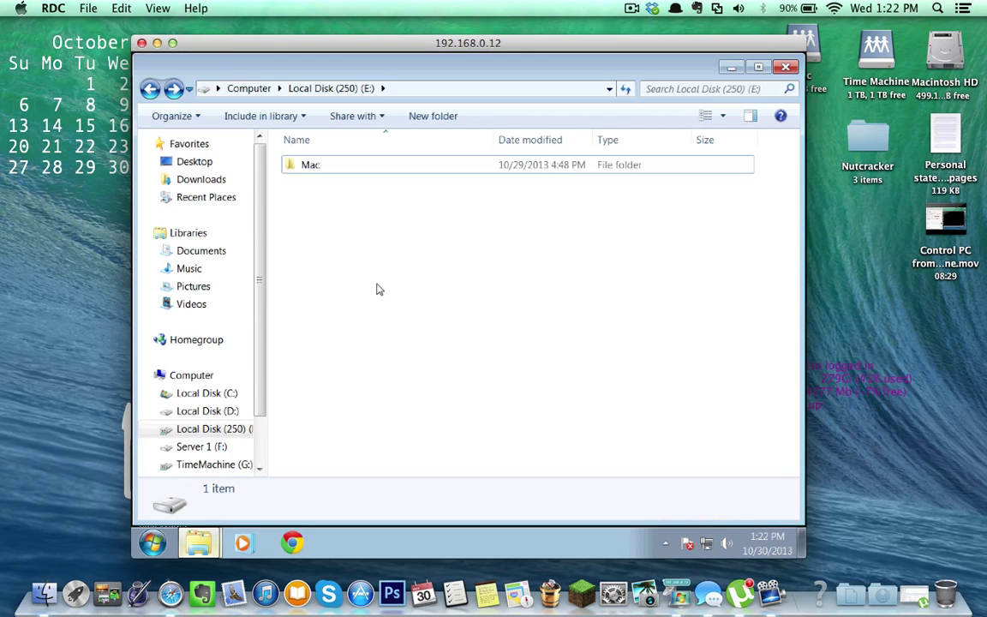
left_click(149, 88)
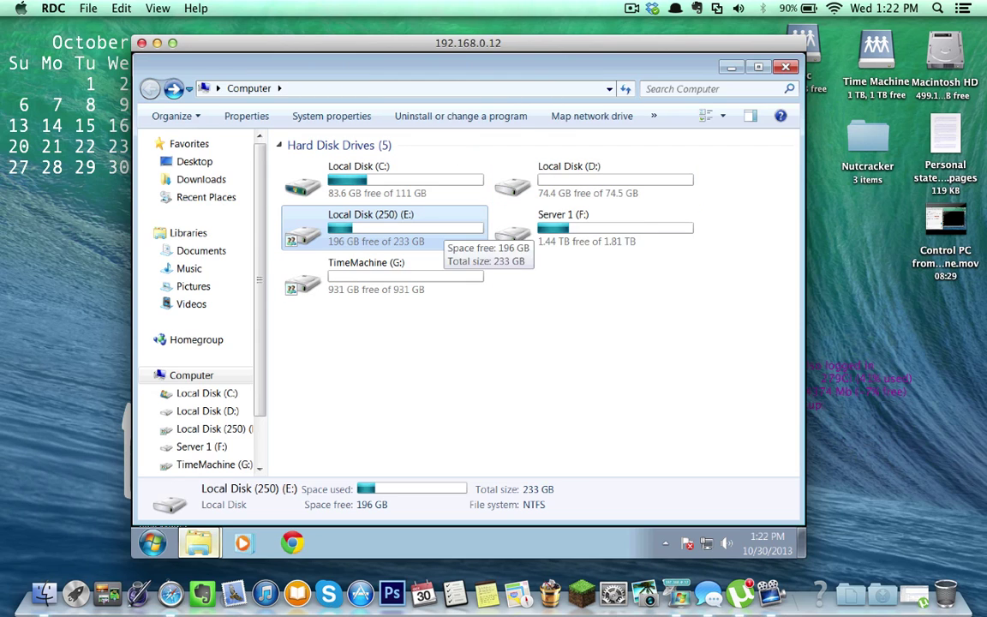
left_click_drag(514, 43, 413, 26)
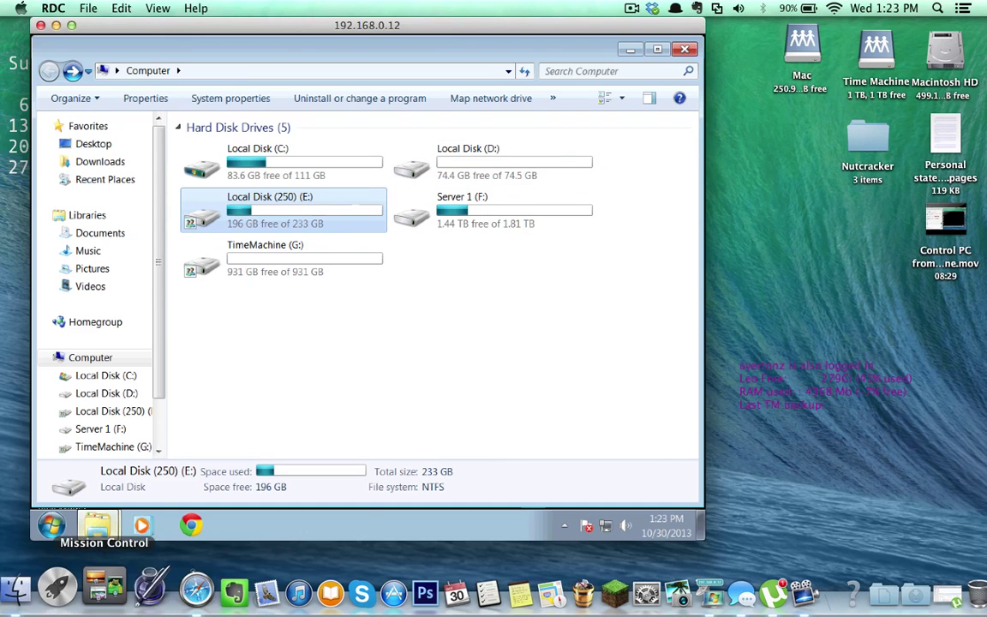
left_click(41, 576)
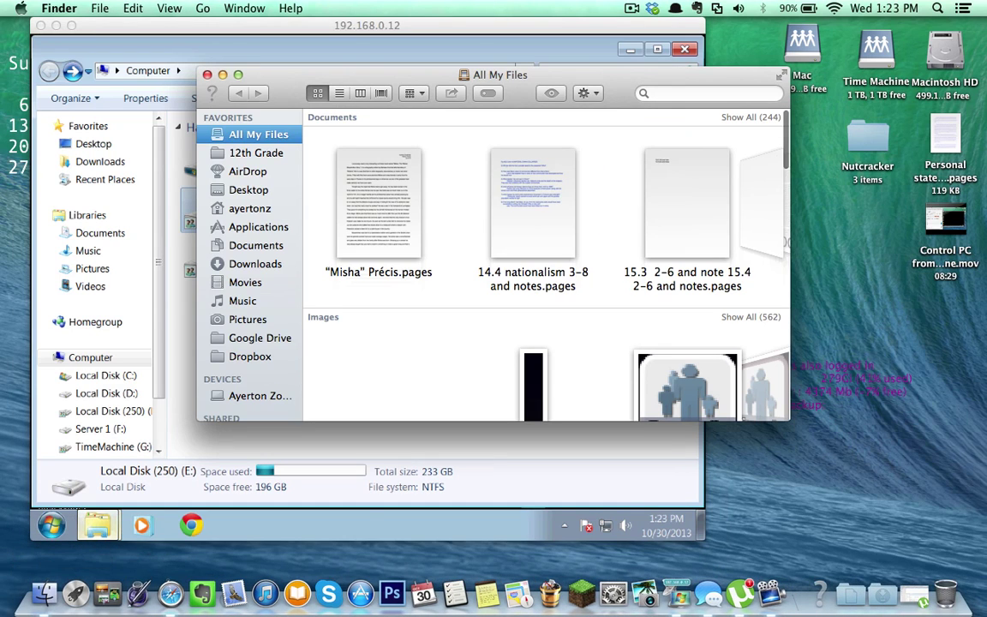
scroll(248, 257, "down", 3)
left_click(251, 369)
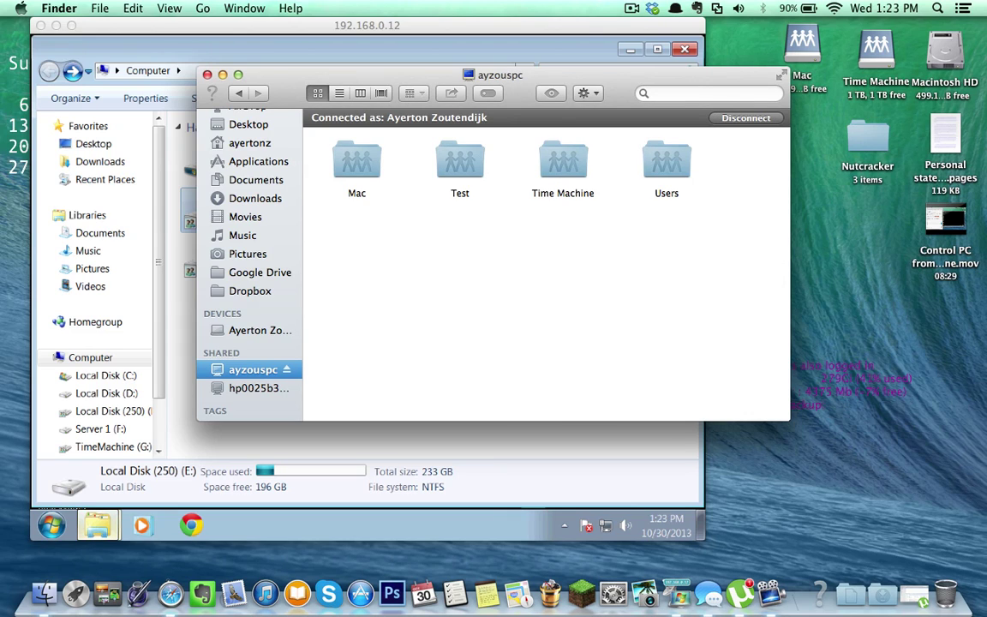
left_click(460, 163)
left_click_drag(460, 163, 936, 586)
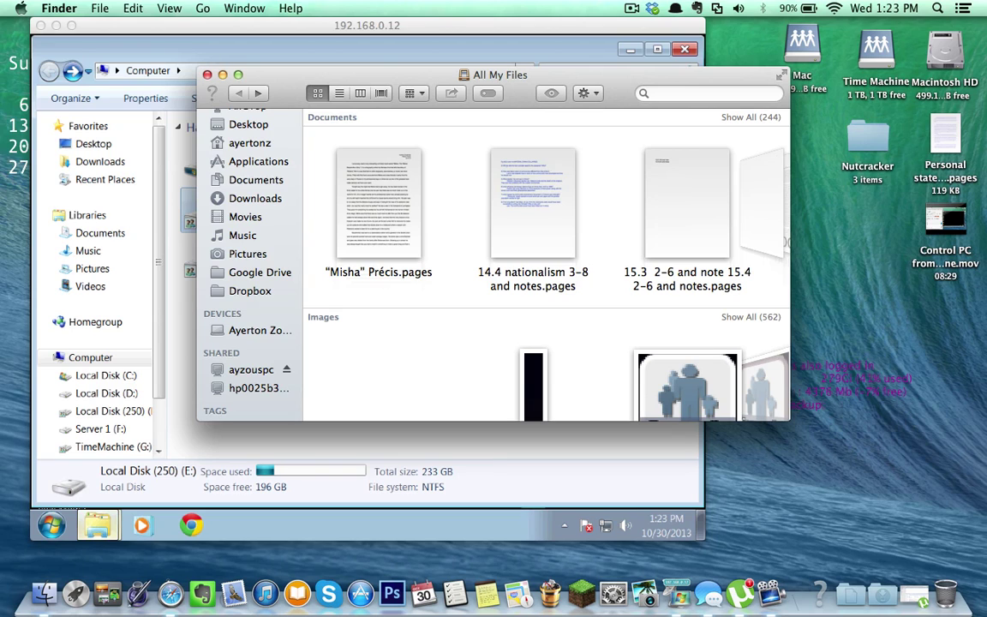
left_click(206, 75)
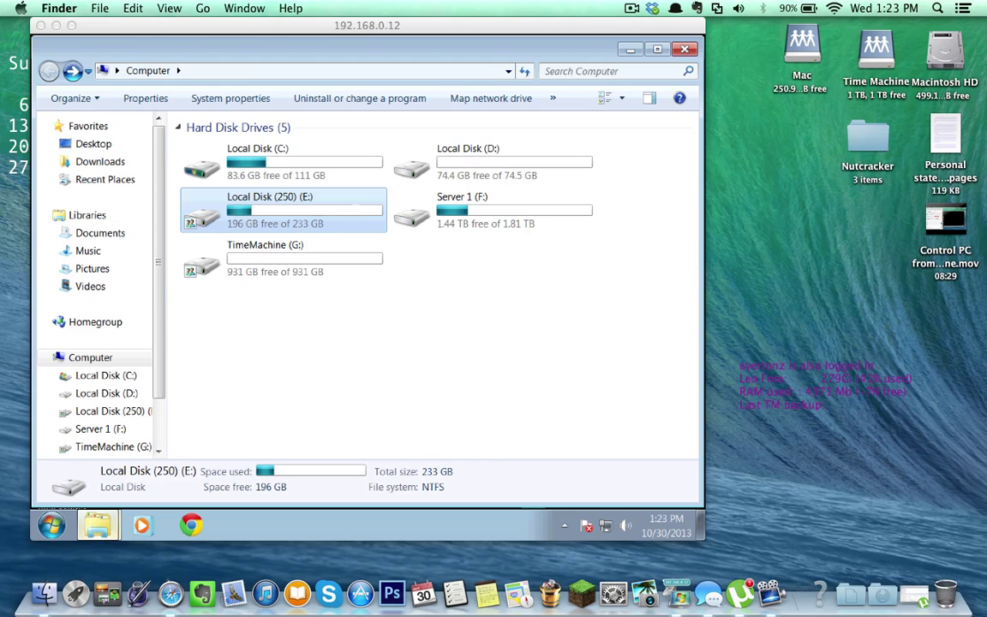
Step: Open Local Disk (250) (E:) and create a new folder named Test21 beside Mac
left_click(286, 210)
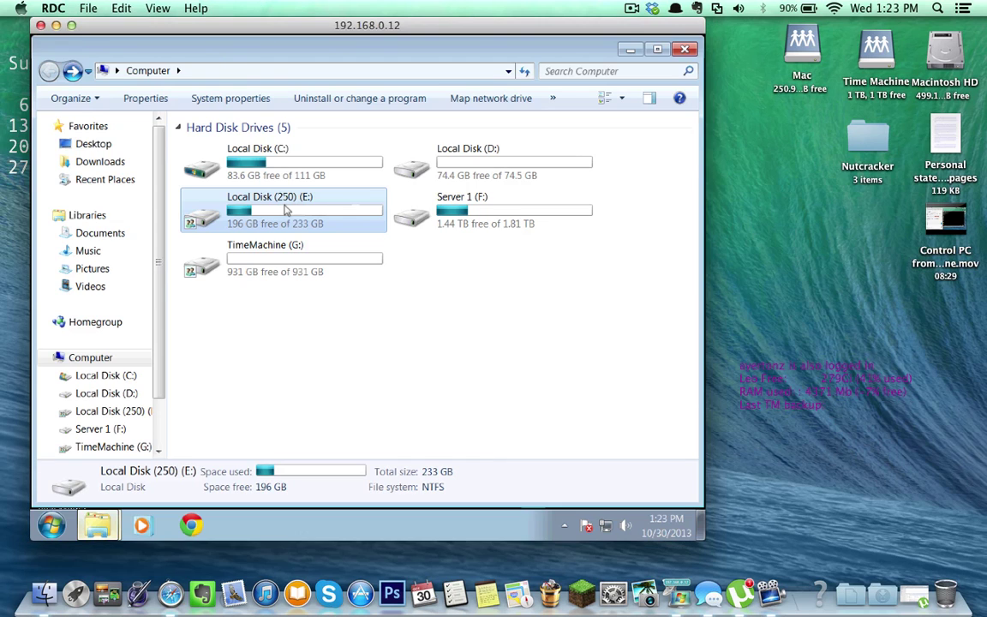
double_click(286, 210)
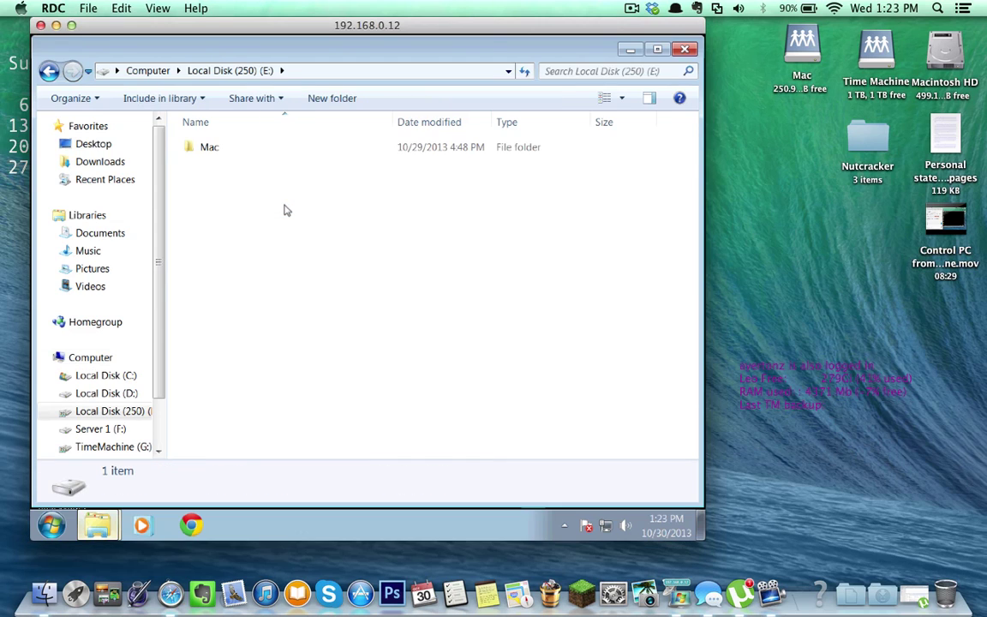
right_click(239, 181)
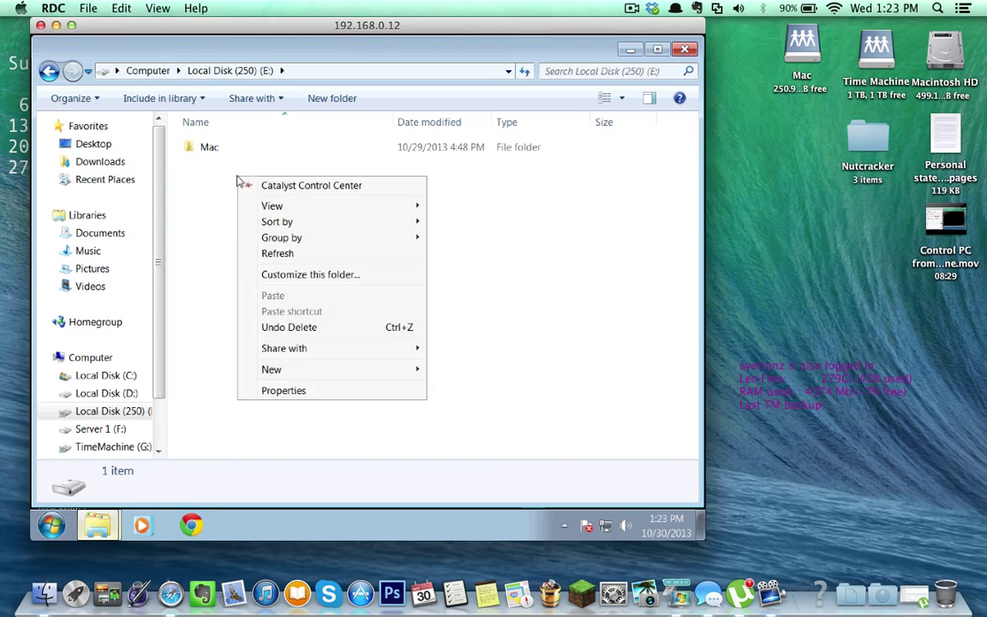
mouse_move(267, 369)
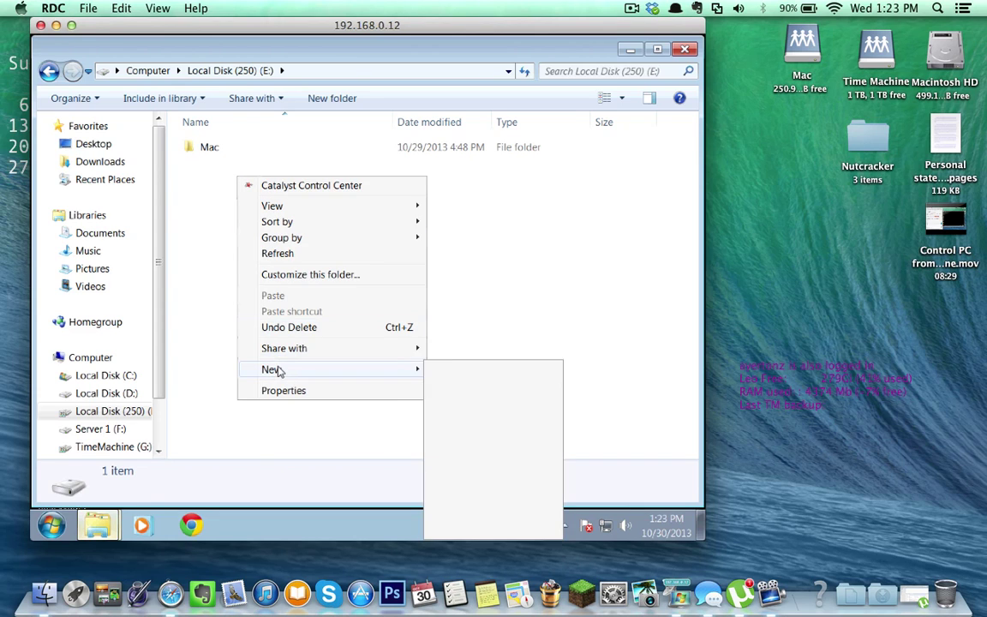
left_click(462, 370)
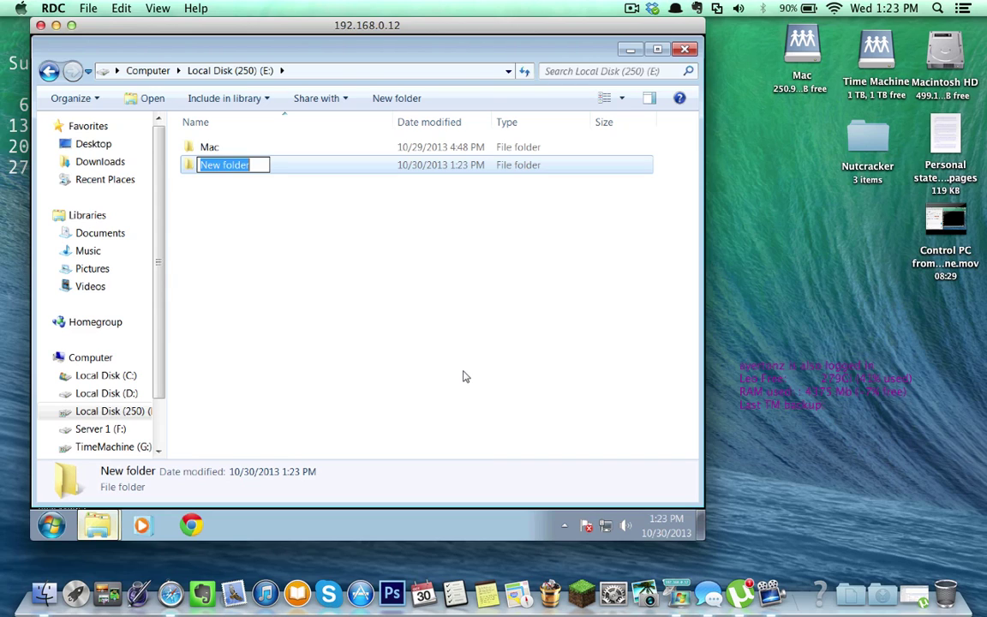
type("Test")
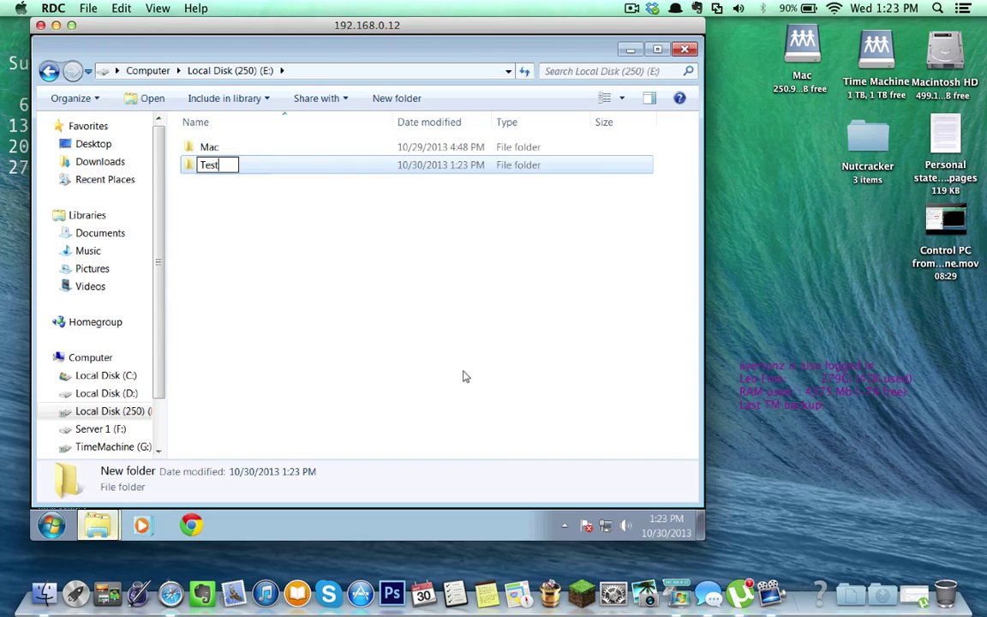
type("21")
left_click(380, 408)
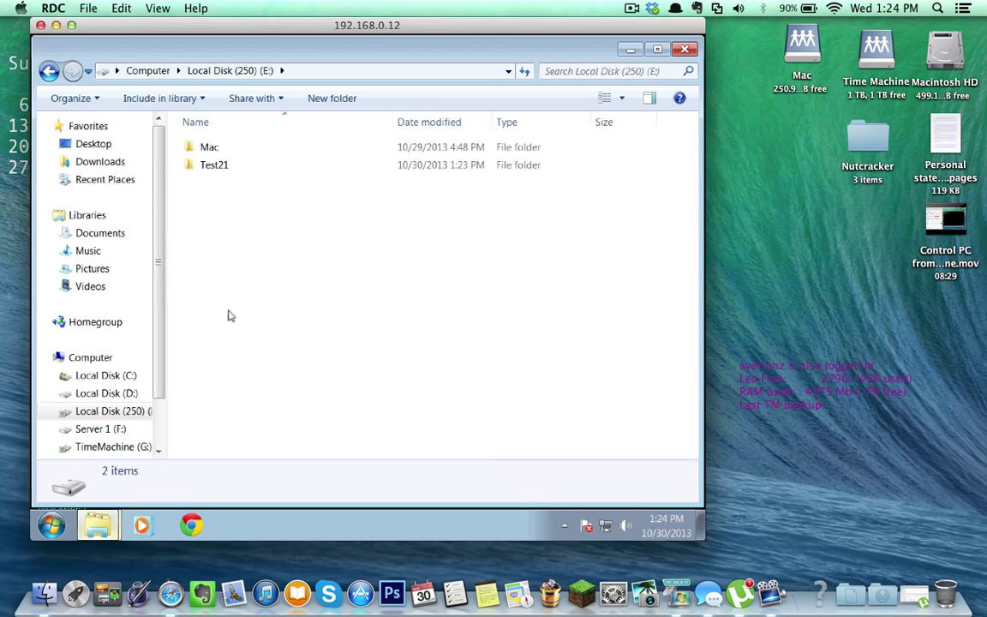
Step: Share Test21 with specific people and add Everyone to the share list
right_click(227, 165)
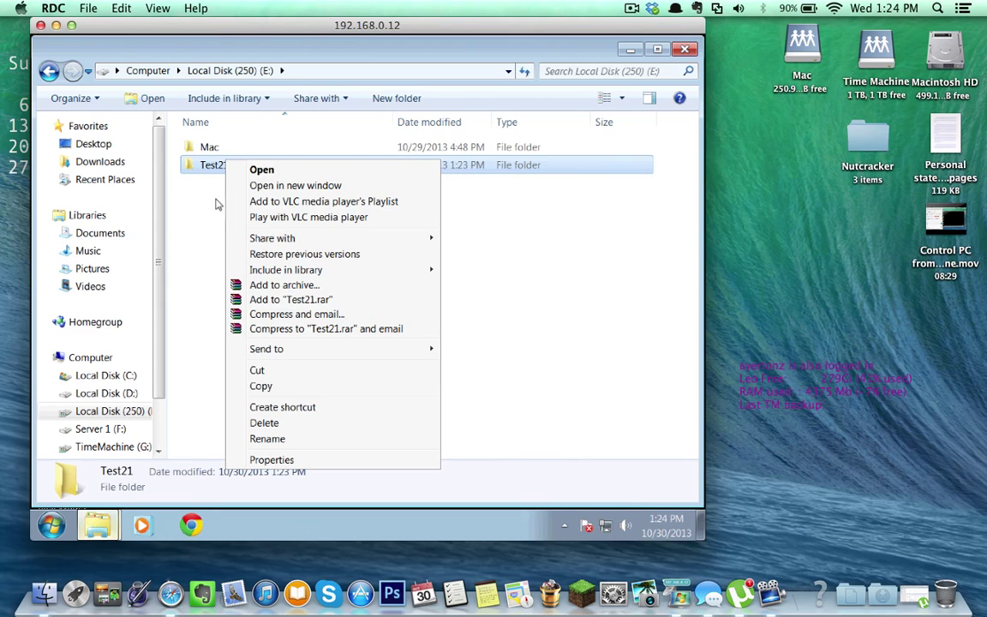
mouse_move(295, 246)
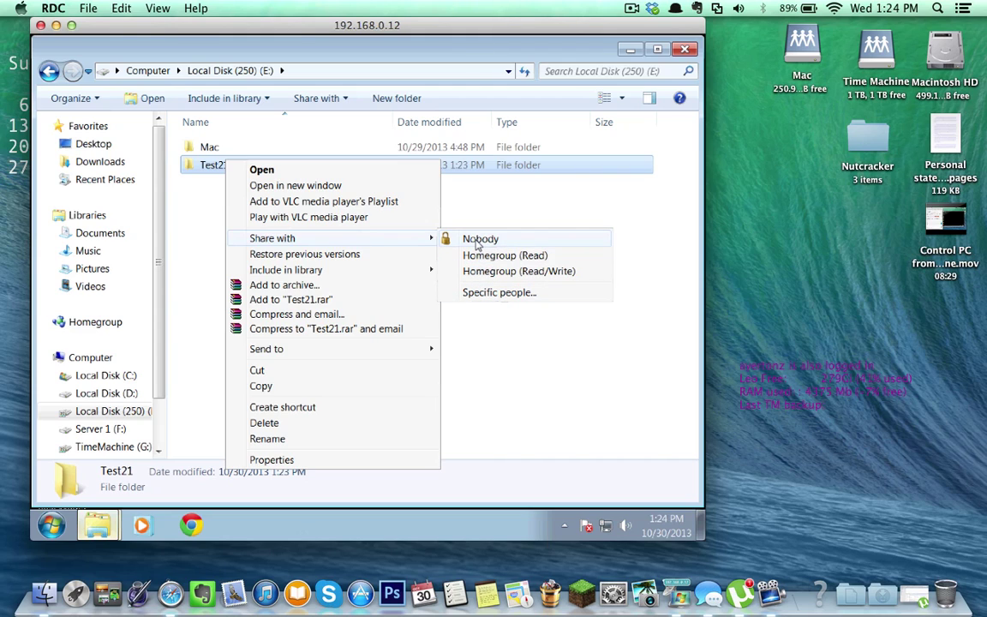
left_click(510, 295)
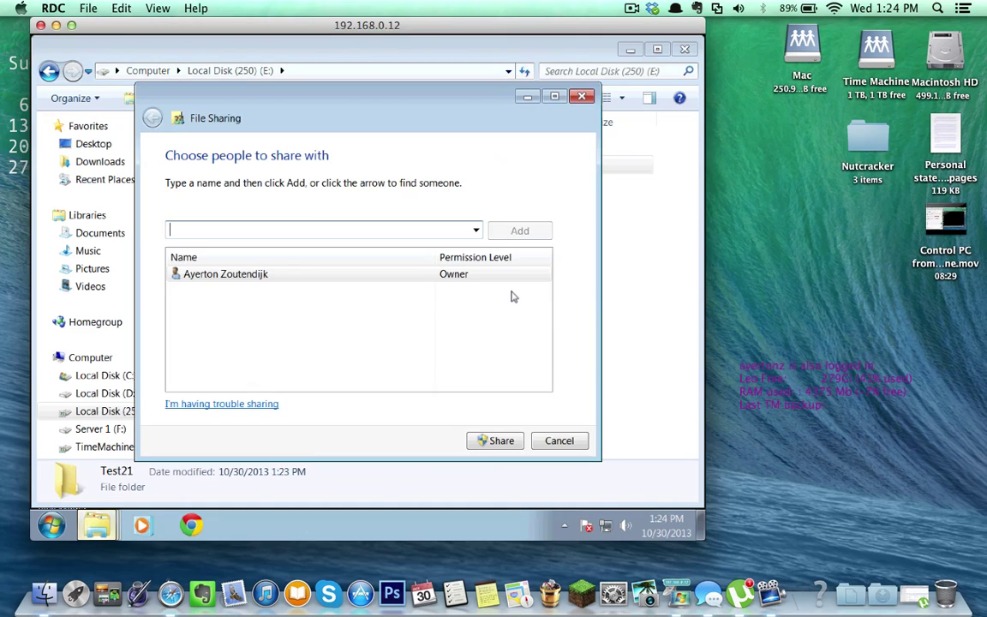
left_click(412, 274)
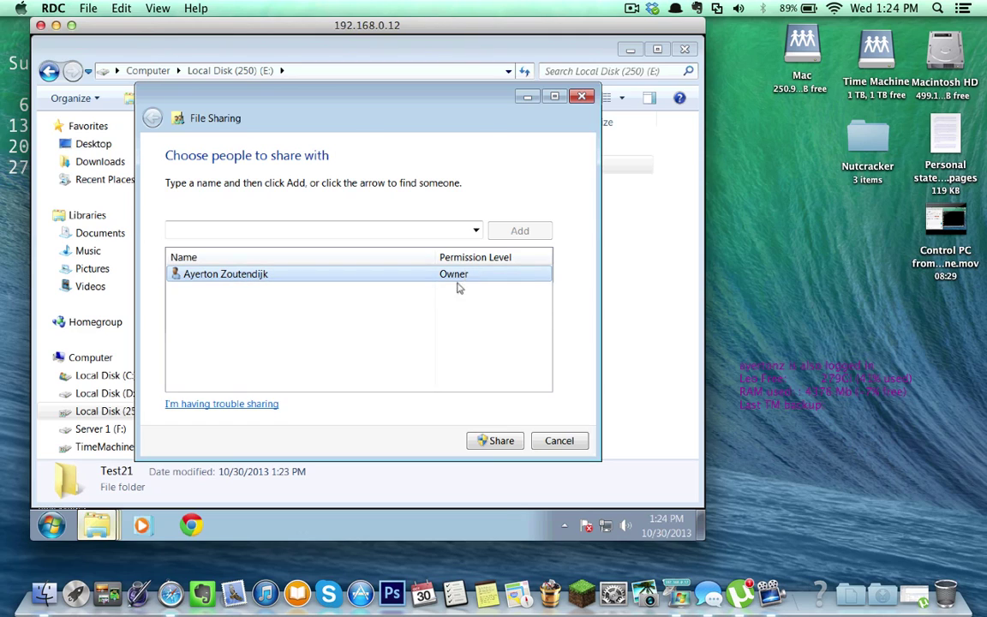
left_click(476, 230)
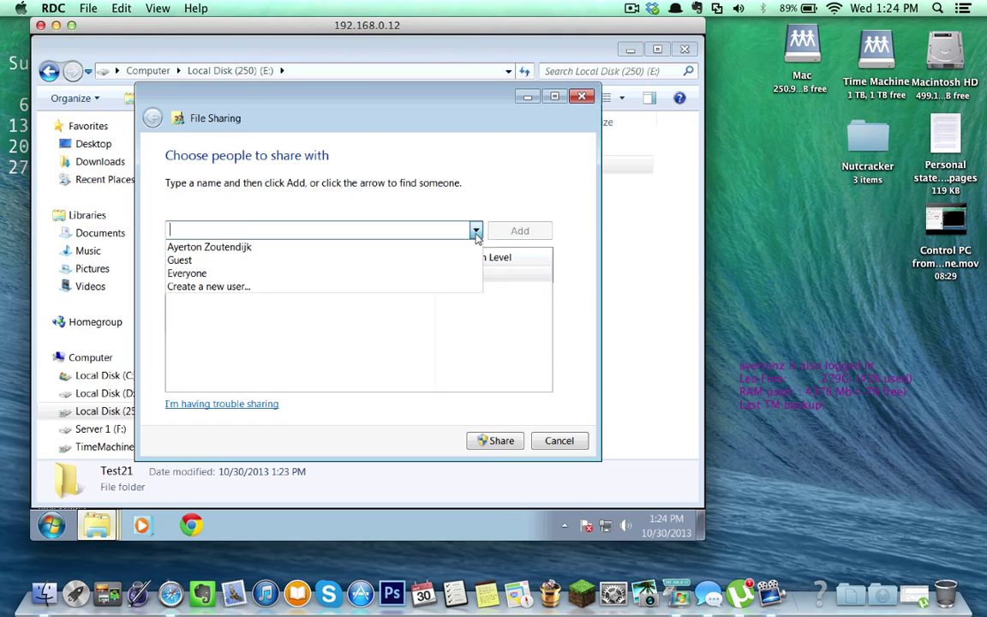
left_click(243, 267)
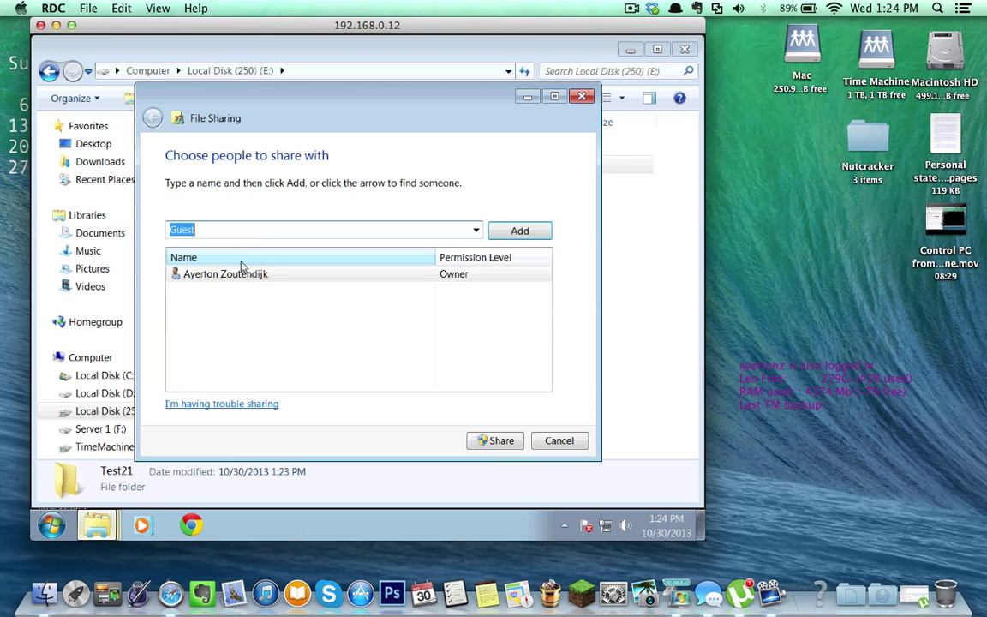
left_click(474, 231)
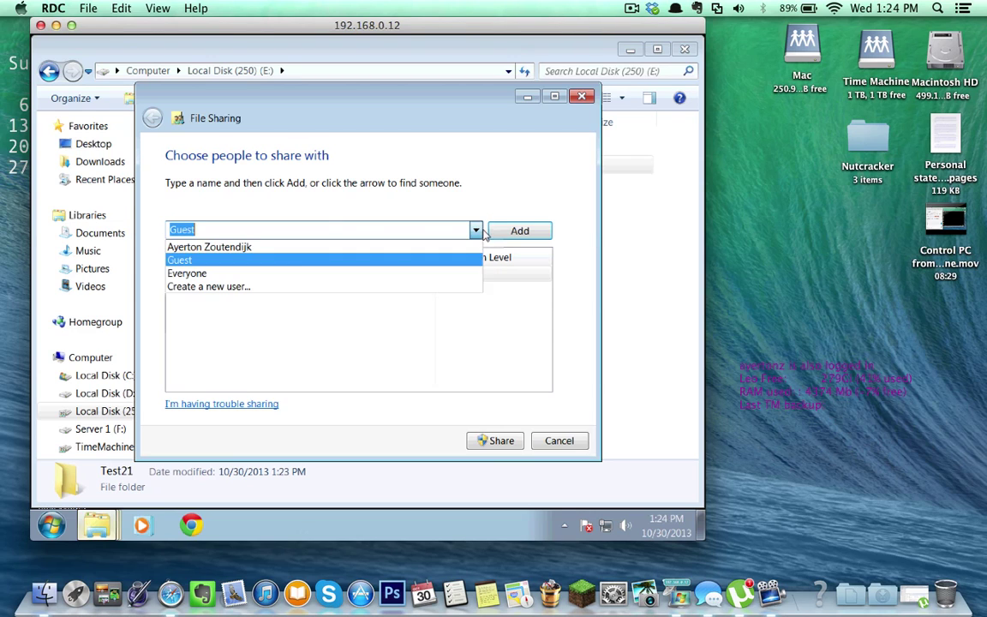
left_click(246, 274)
left_click(517, 232)
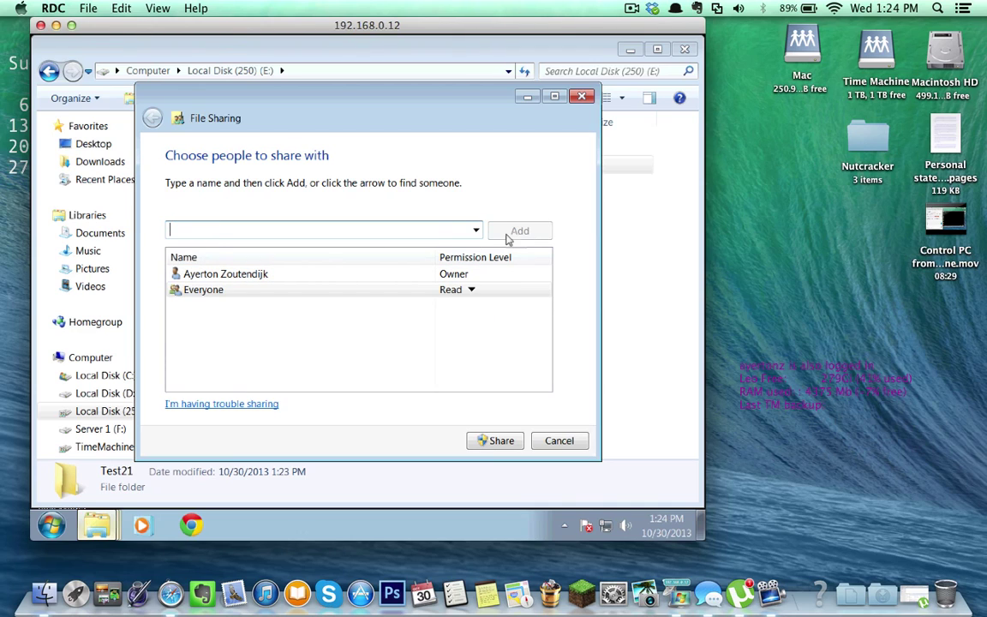
Step: Keep Everyone at Read permission, apply the share, and close the confirmation
left_click(470, 291)
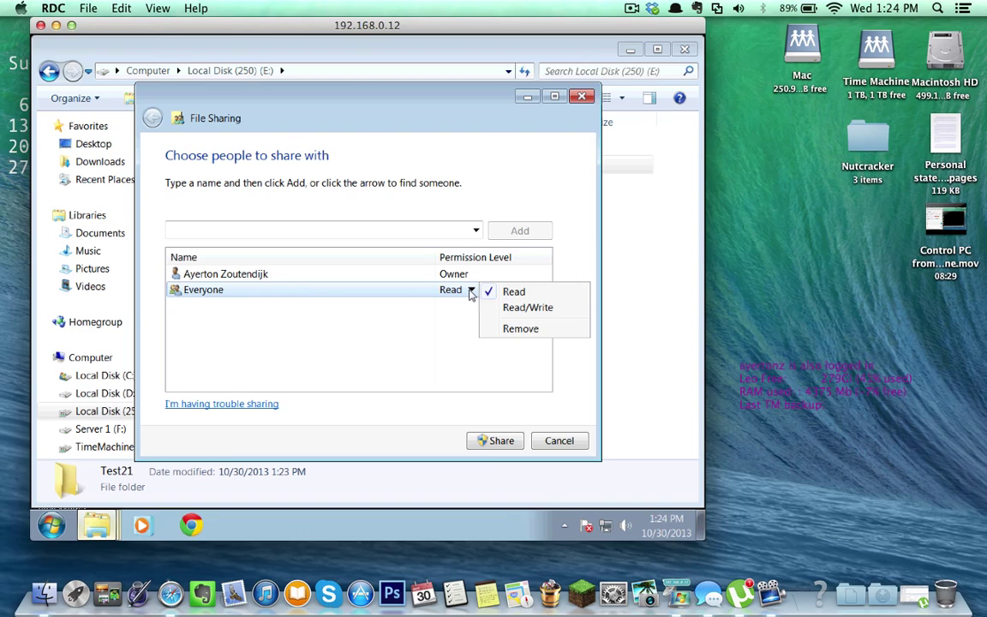
left_click(531, 293)
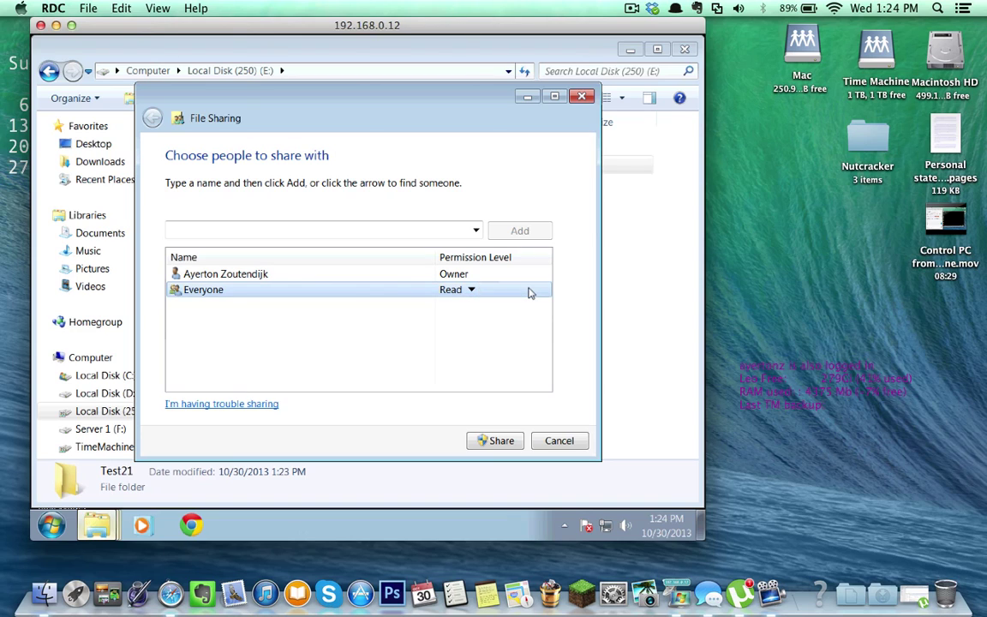
left_click(497, 441)
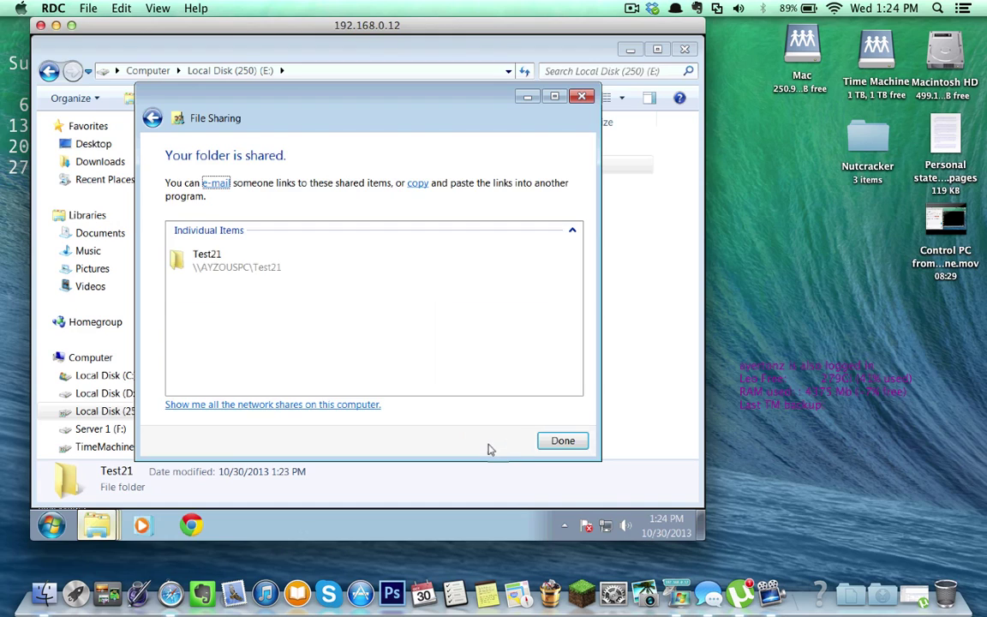
left_click(216, 258)
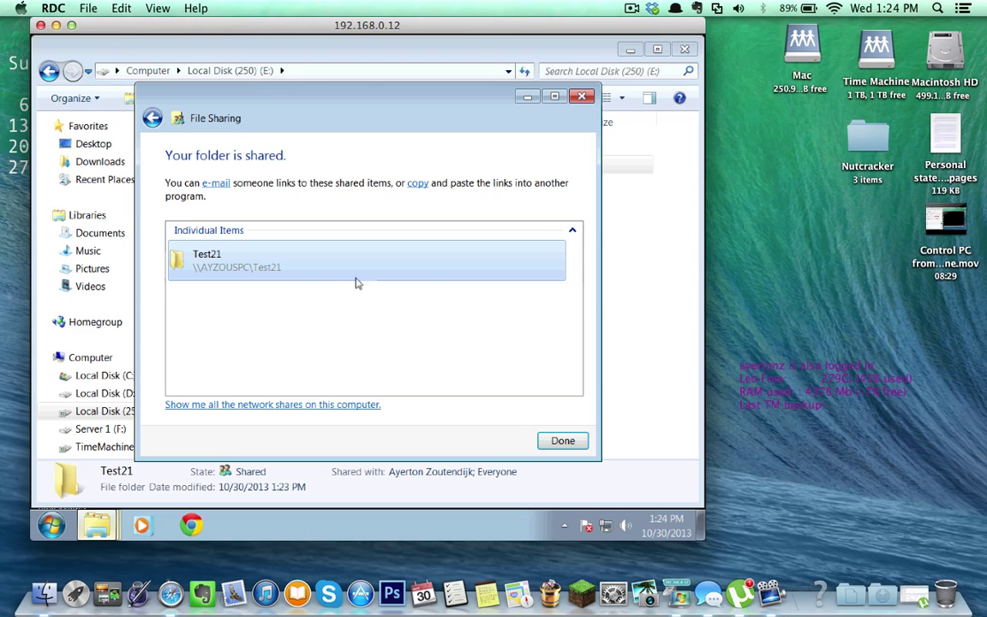
left_click(555, 440)
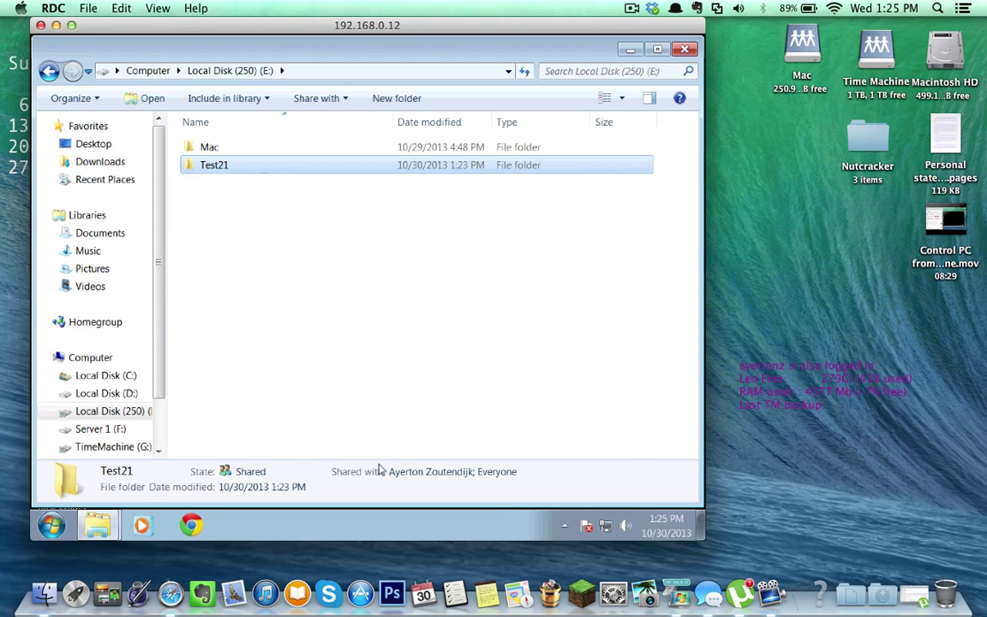
Step: In Finder, browse ayzouspc under Shared and mount the Test21 share on the desktop
left_click(45, 581)
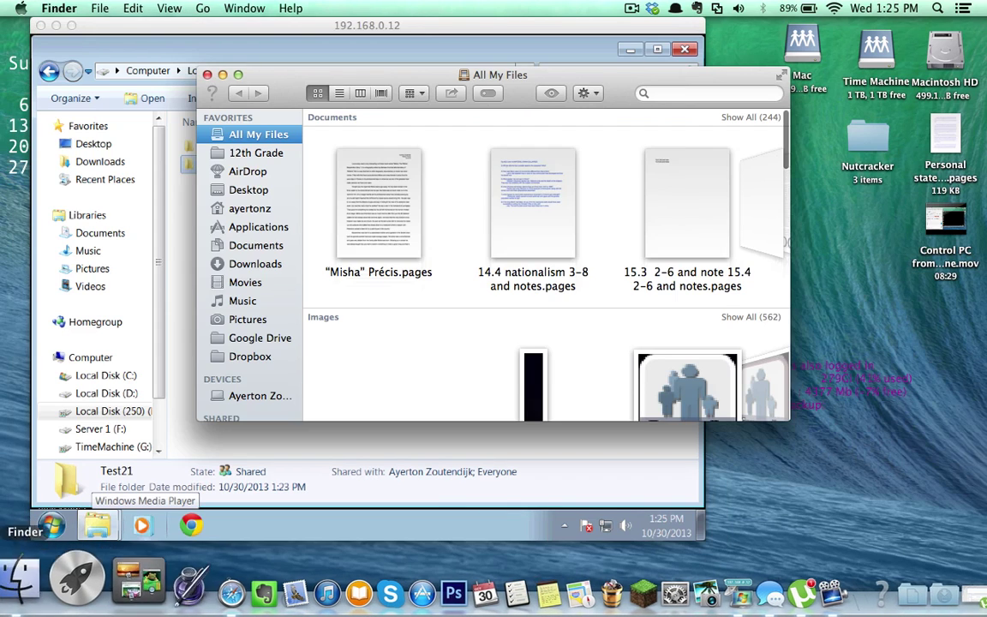
scroll(249, 257, "down", 2)
scroll(249, 257, "down", 2)
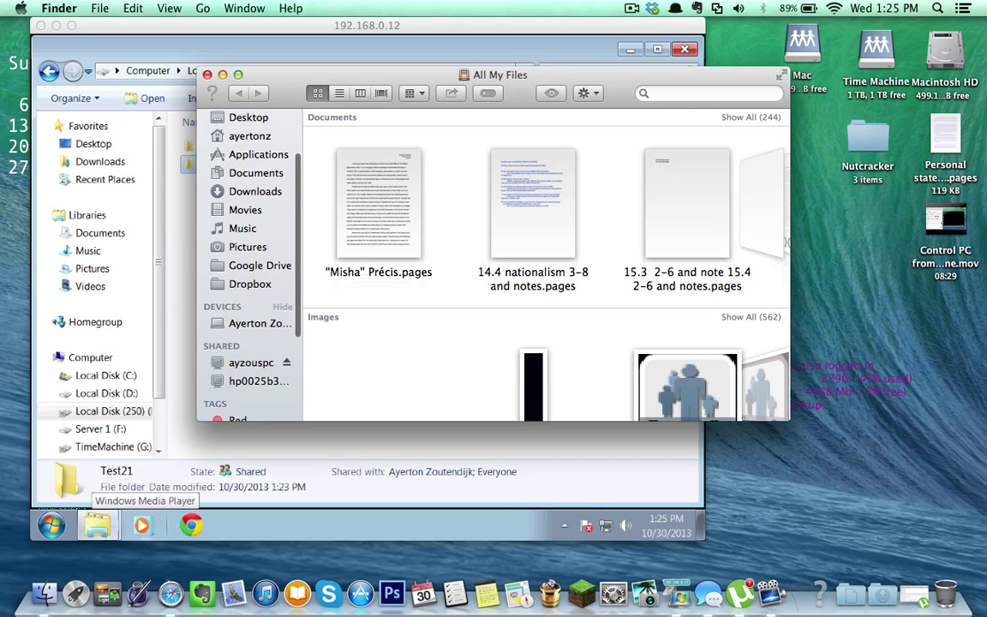
left_click(251, 362)
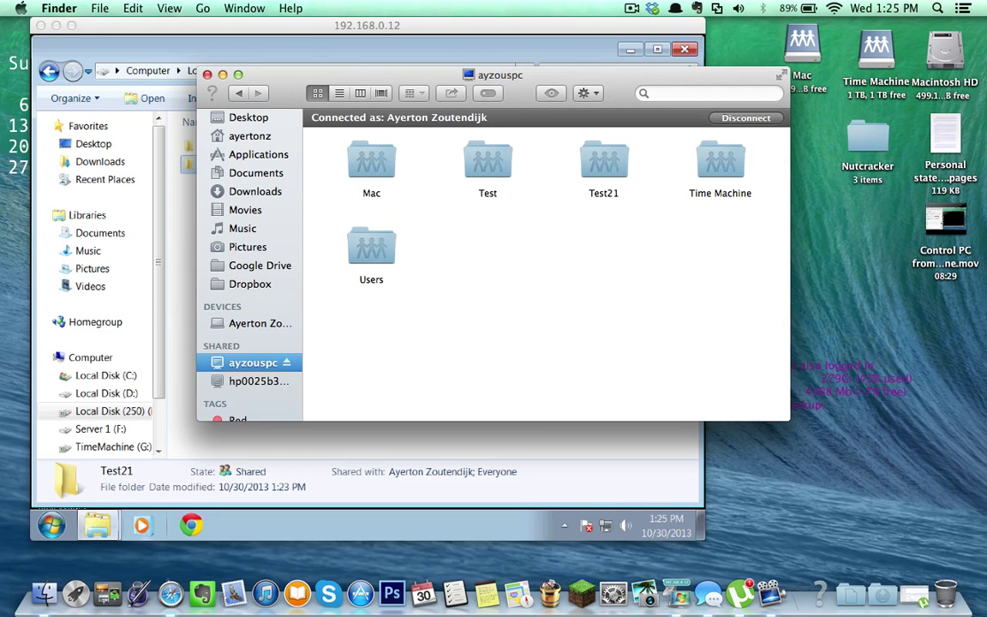
double_click(603, 163)
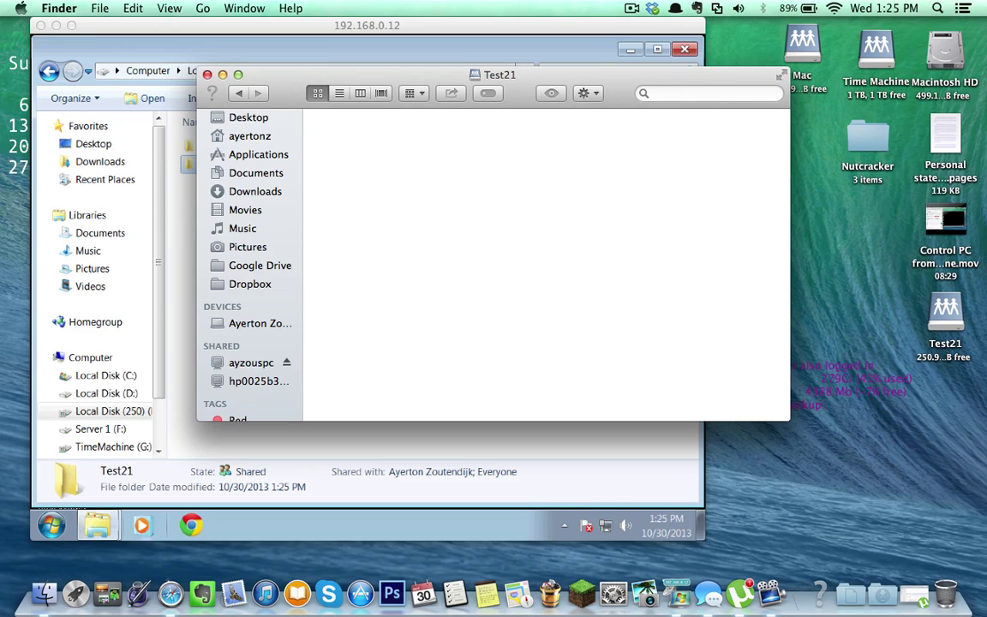
left_click(251, 363)
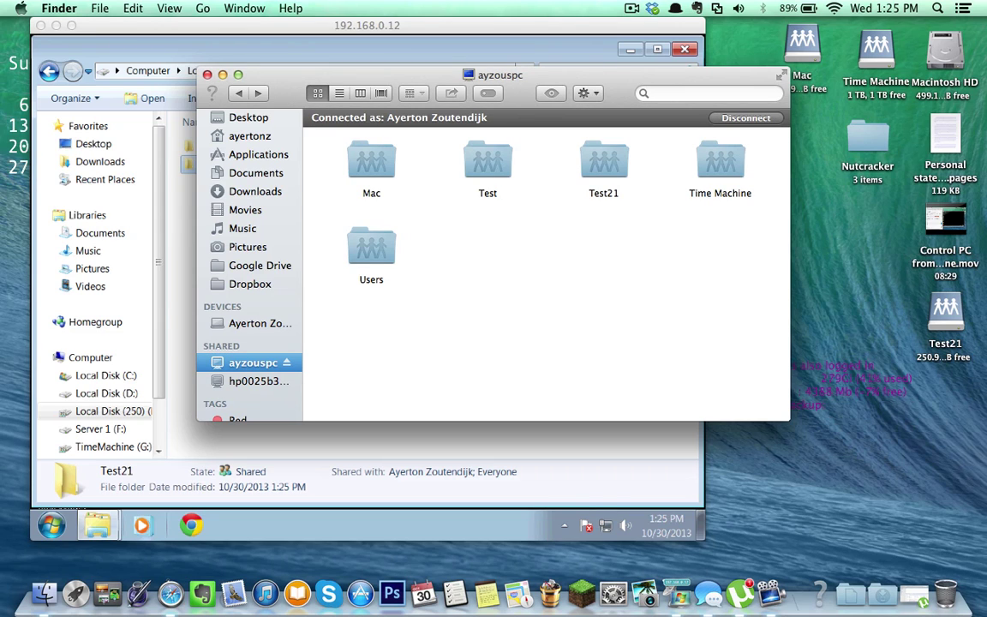
left_click(945, 317)
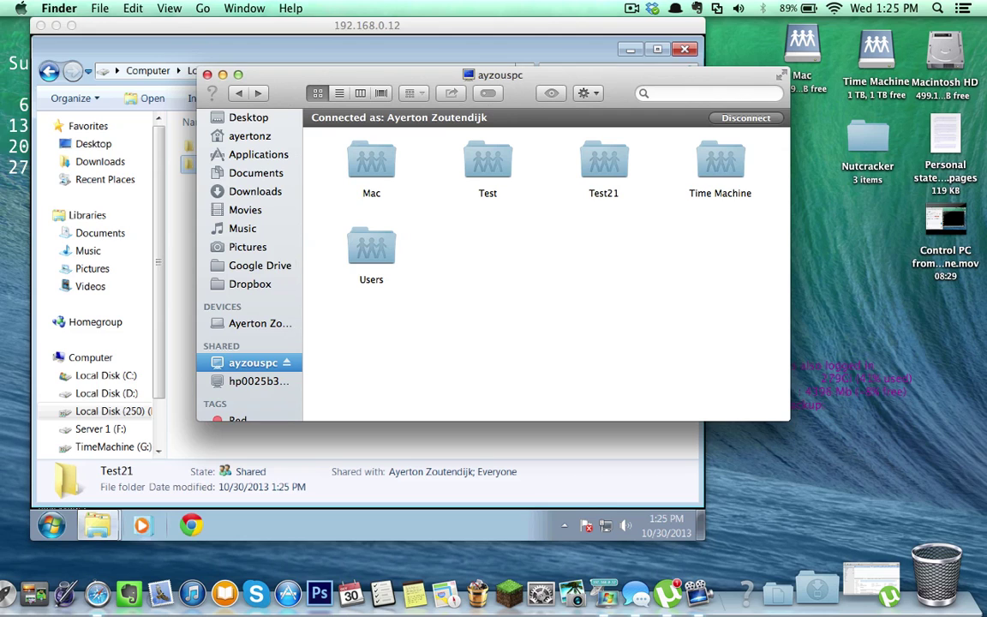
Step: Drag the Control PC movie onto Test21, confirm the share is still empty, and return to the PC window
left_click_drag(945, 222, 926, 301)
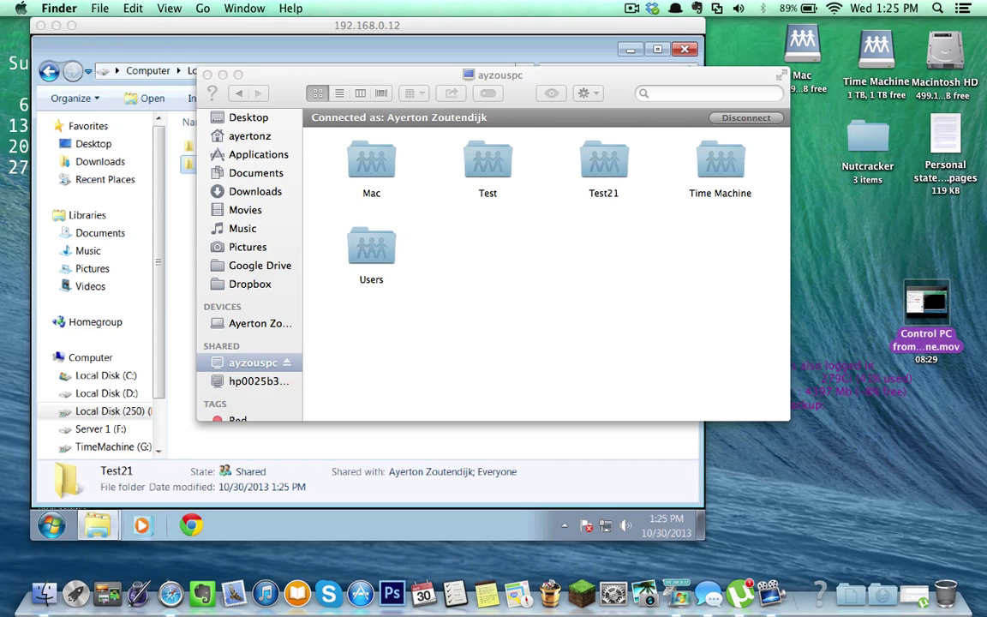
left_click_drag(926, 302, 610, 167)
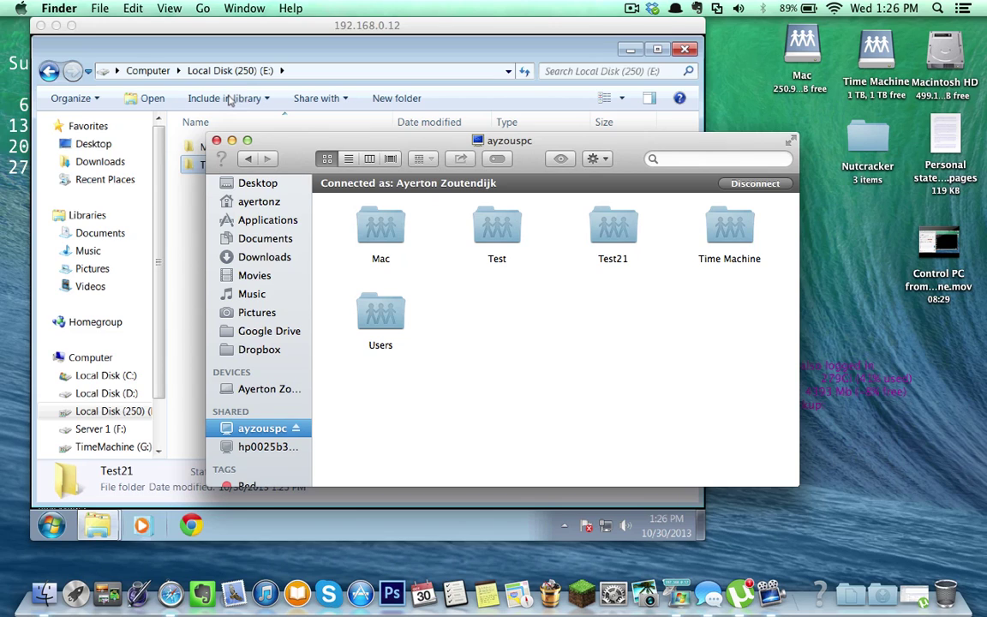
double_click(613, 227)
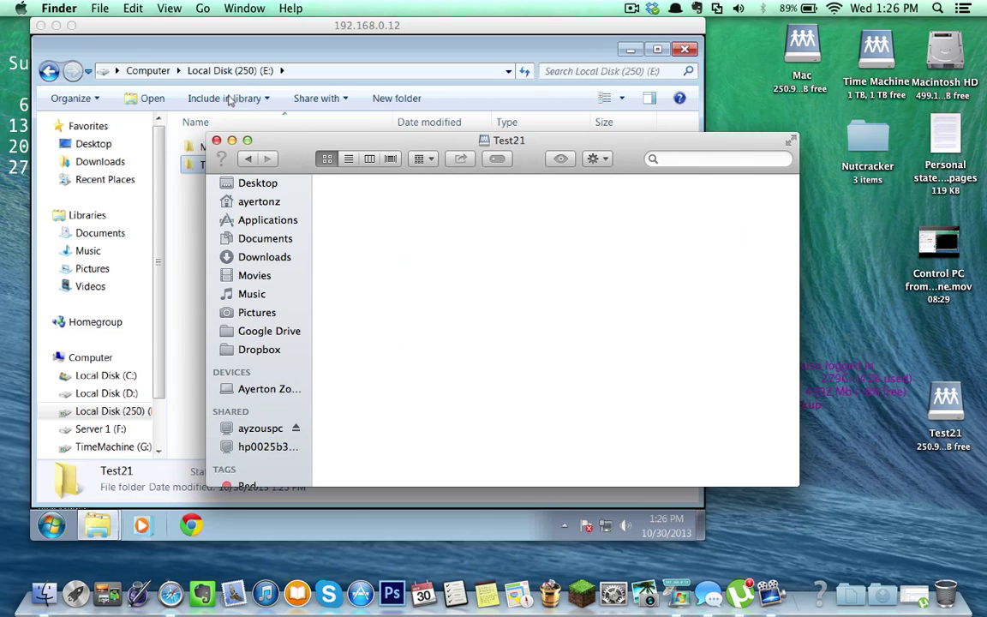
key("super+bracketleft")
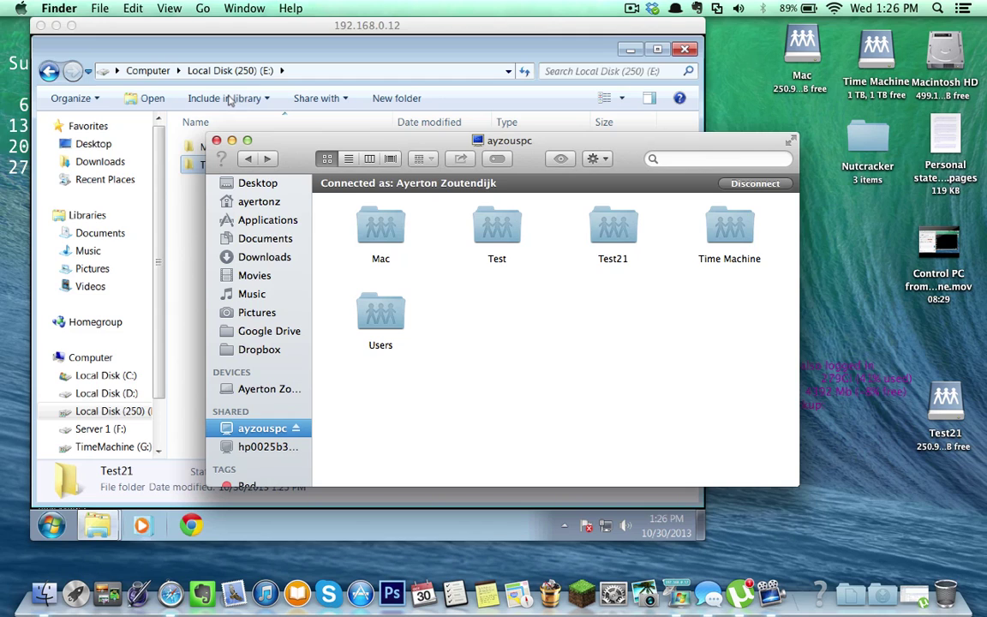
left_click(230, 100)
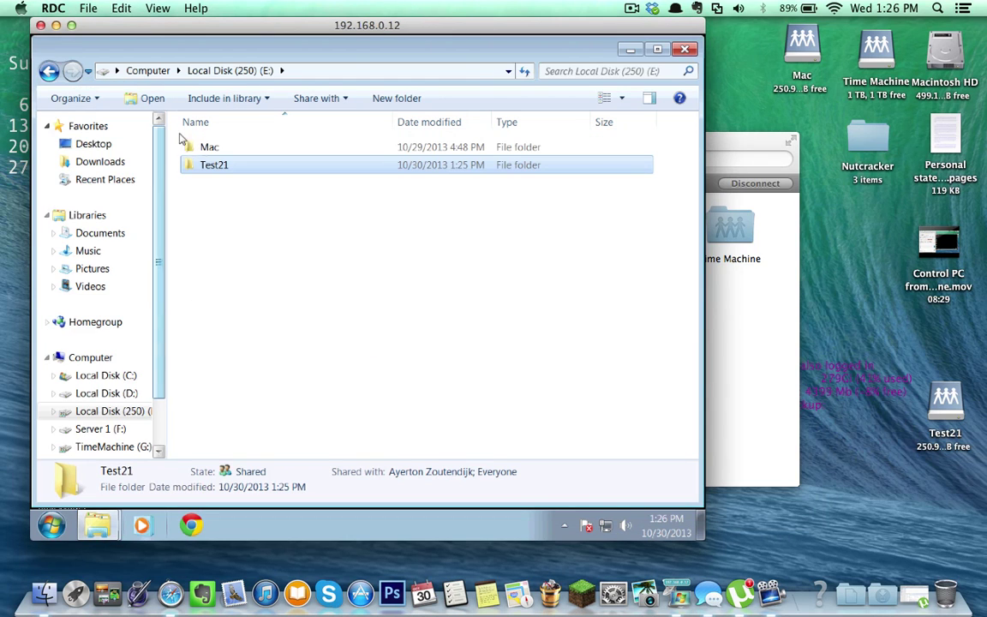
Step: Set Test21 to share with Nobody and stop sharing it, then return to Finder
right_click(219, 165)
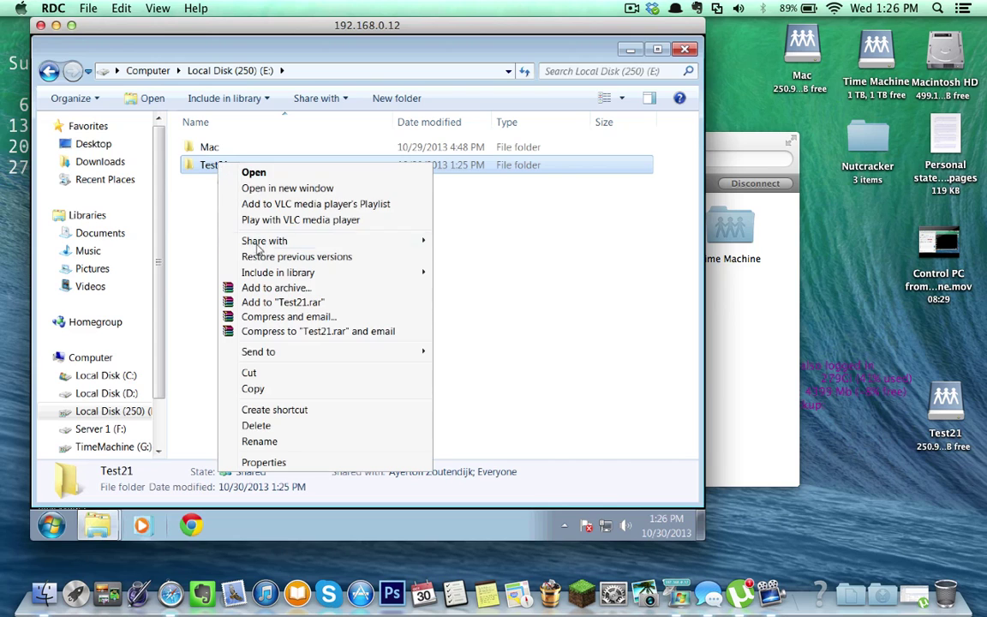
mouse_move(287, 246)
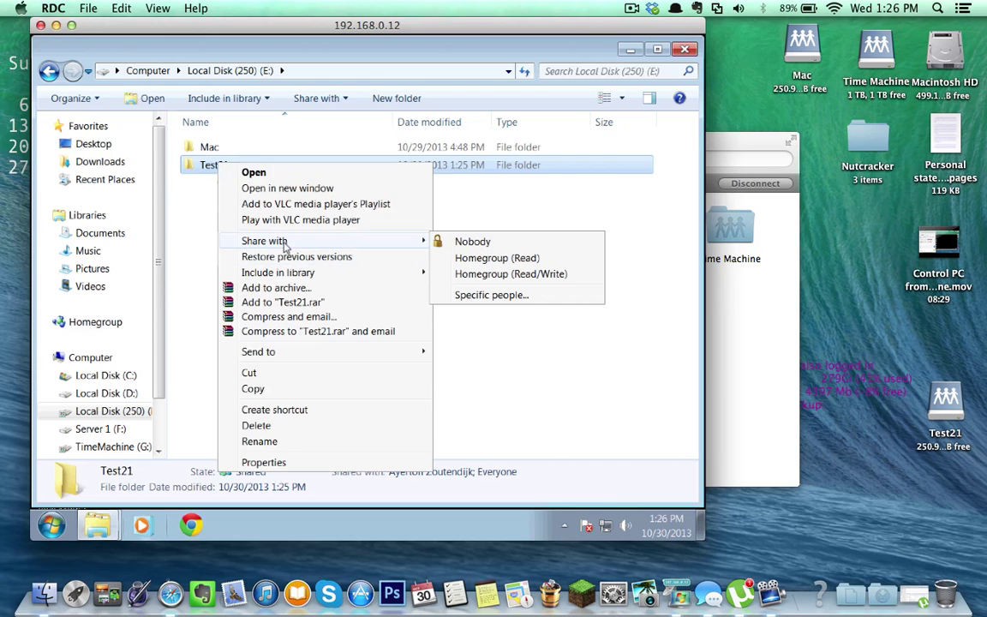
left_click(471, 244)
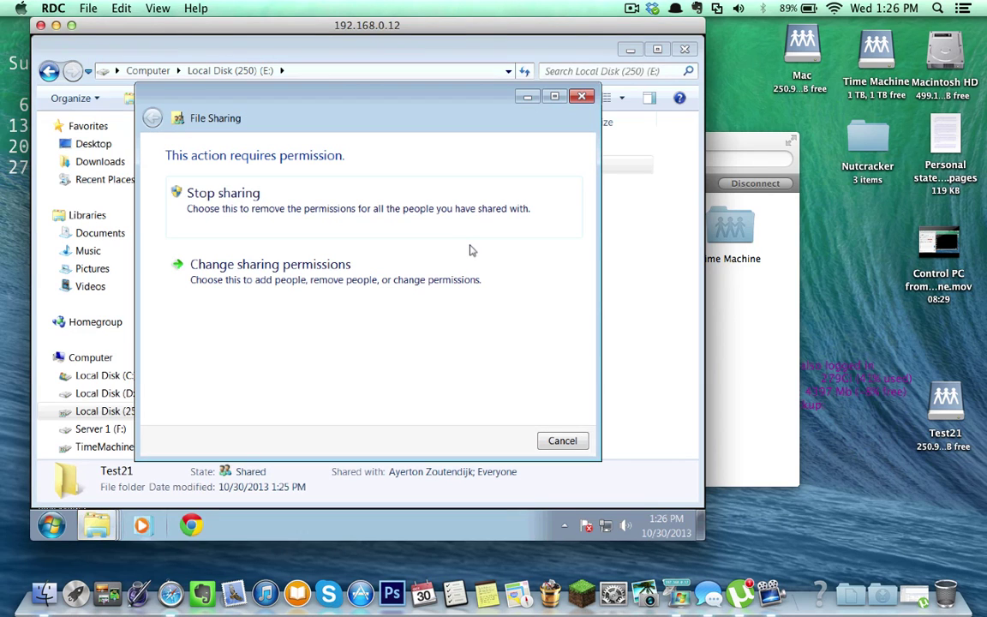
left_click(197, 205)
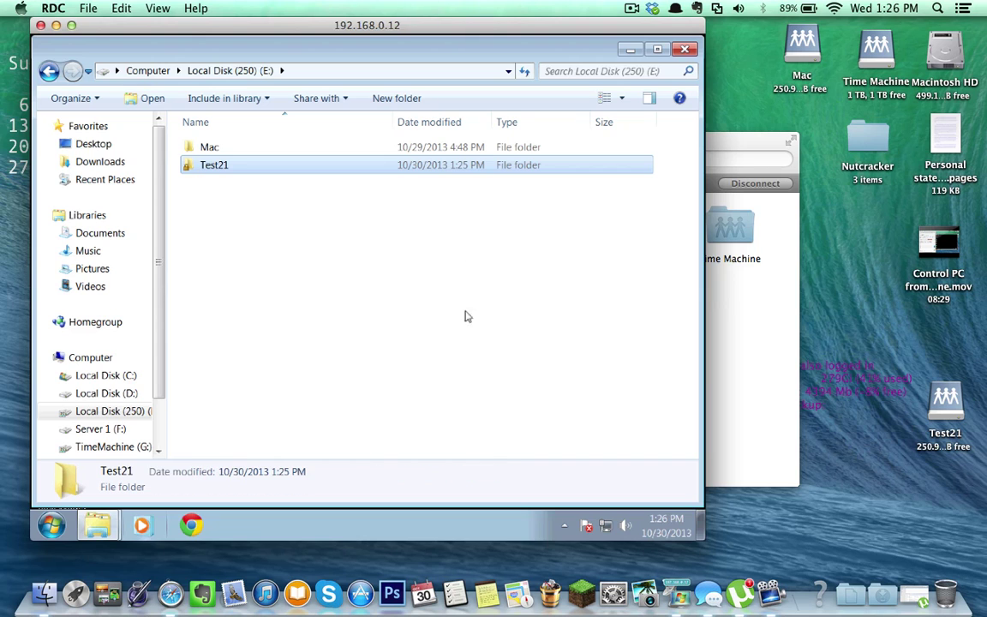
key("super+Tab")
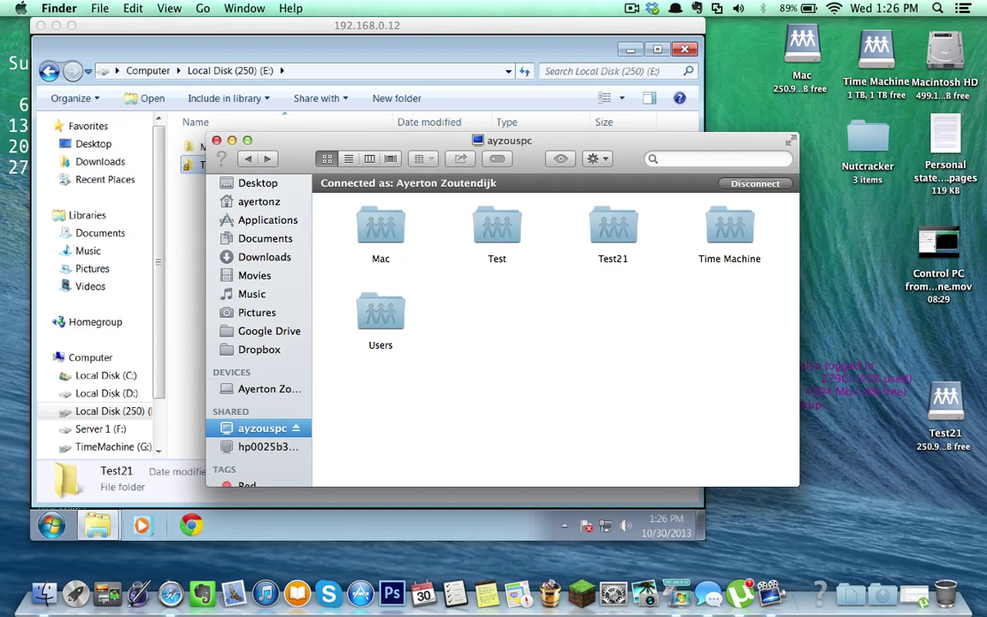
Step: Try opening the Test21 share and dismiss the 'original item can't be found' error
double_click(613, 227)
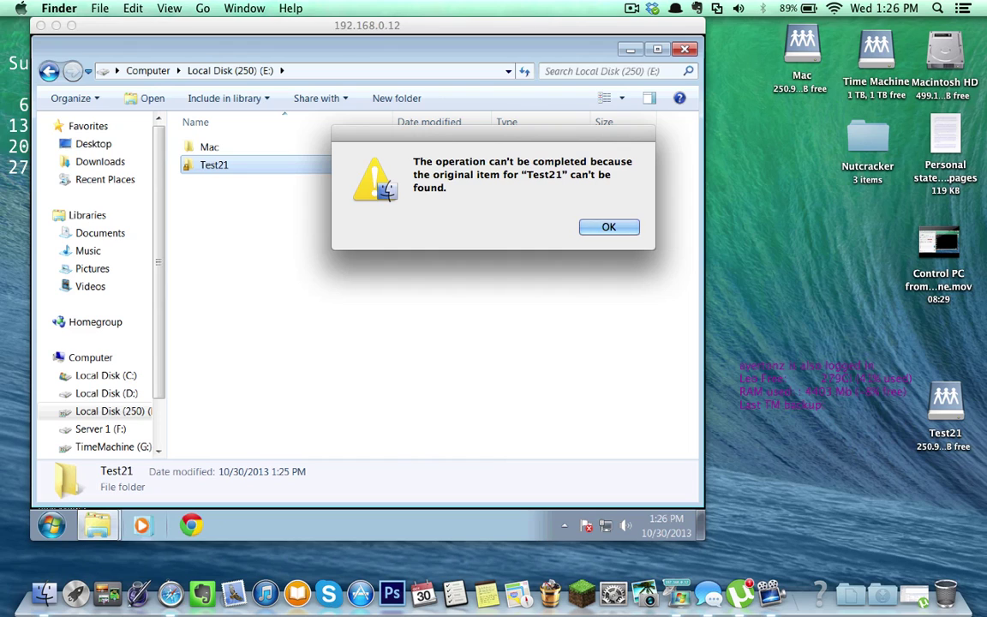
key("Return")
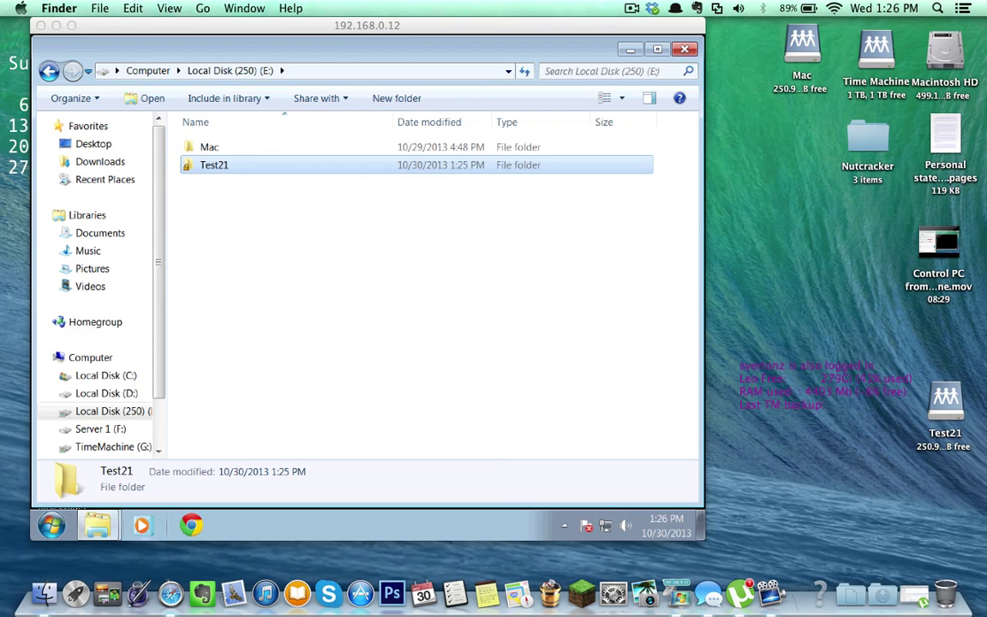